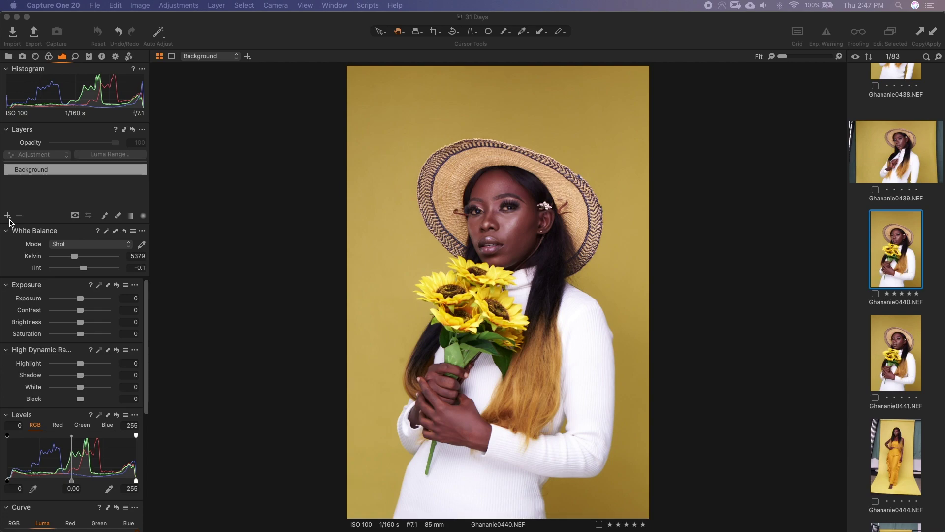
# - Add an empty layer and a filled layer above the background, and compare how their masks cover the portrait
pyautogui.click(10, 221)
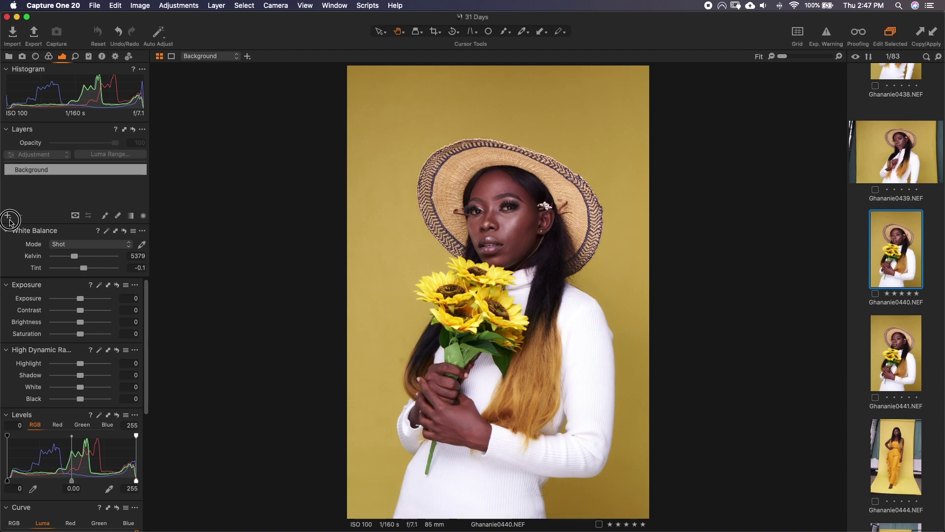
pyautogui.moveTo(9, 221)
pyautogui.mouseDown()
pyautogui.moveTo(57, 240)
pyautogui.moveTo(51, 224)
pyautogui.moveTo(62, 248)
pyautogui.mouseUp()
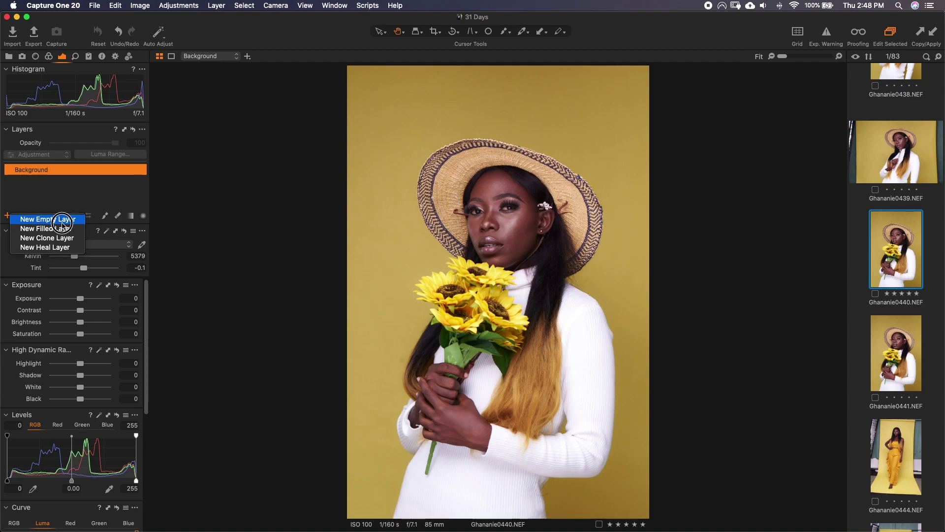
pyautogui.click(60, 221)
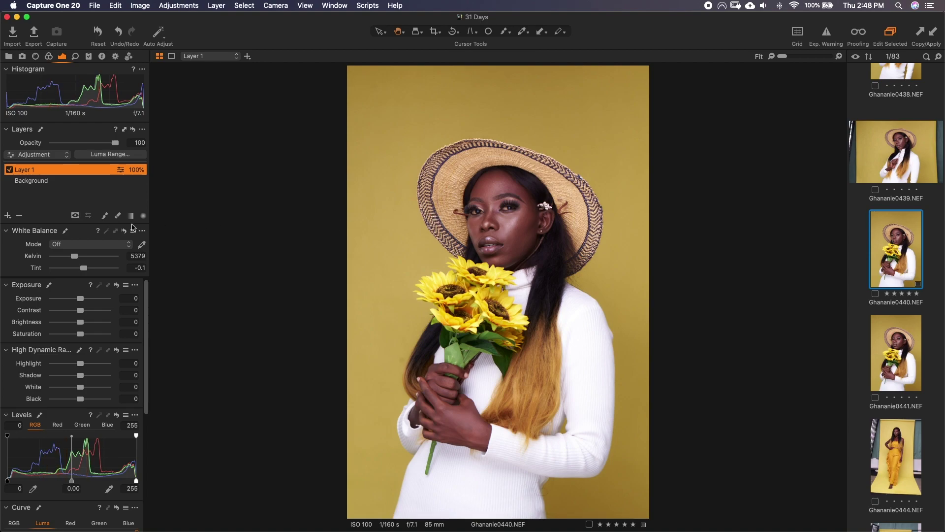
pyautogui.click(7, 215)
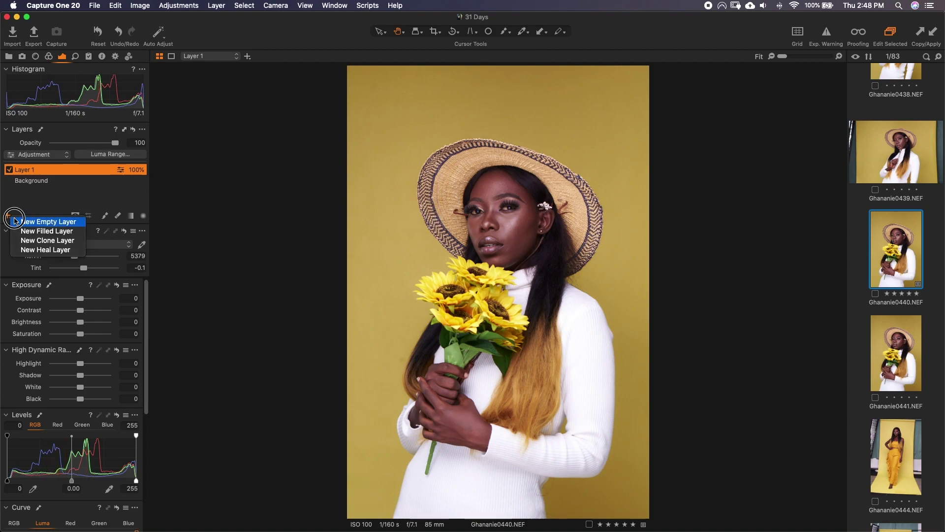
pyautogui.click(59, 231)
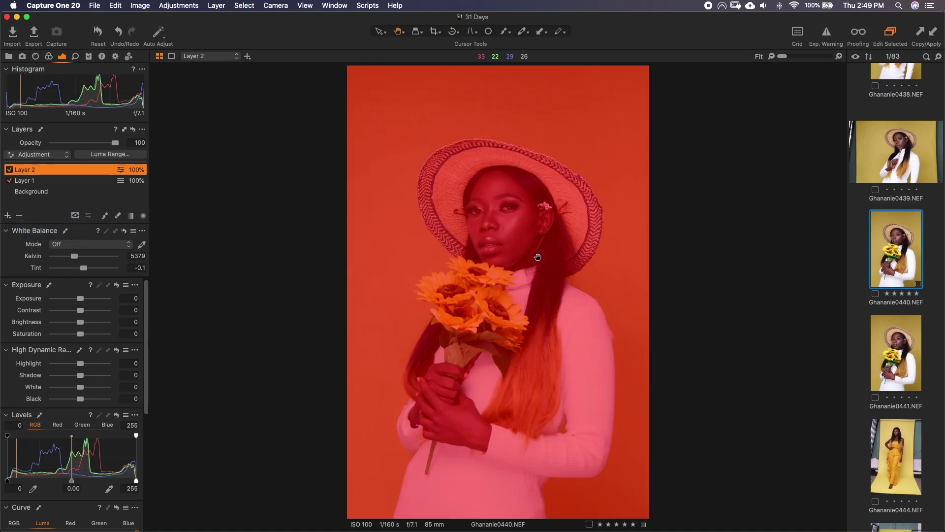
pyautogui.click(101, 180)
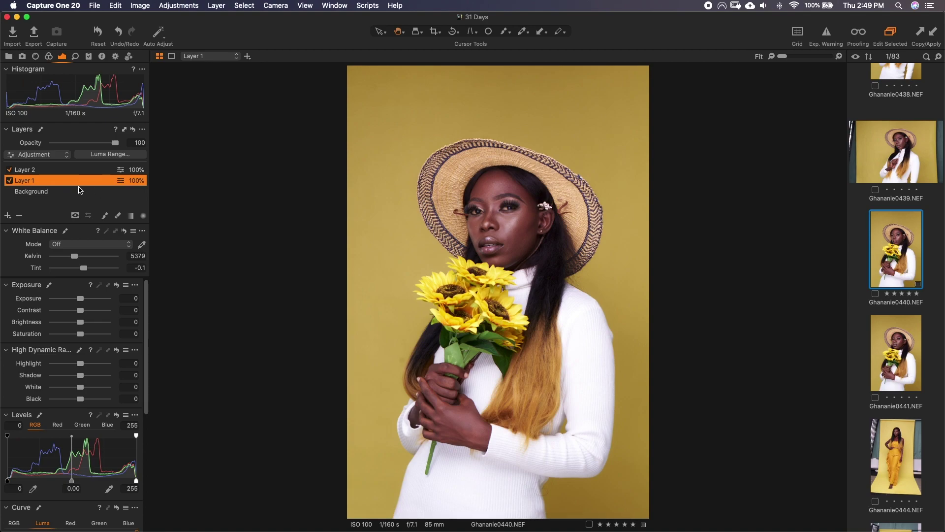
pyautogui.click(34, 172)
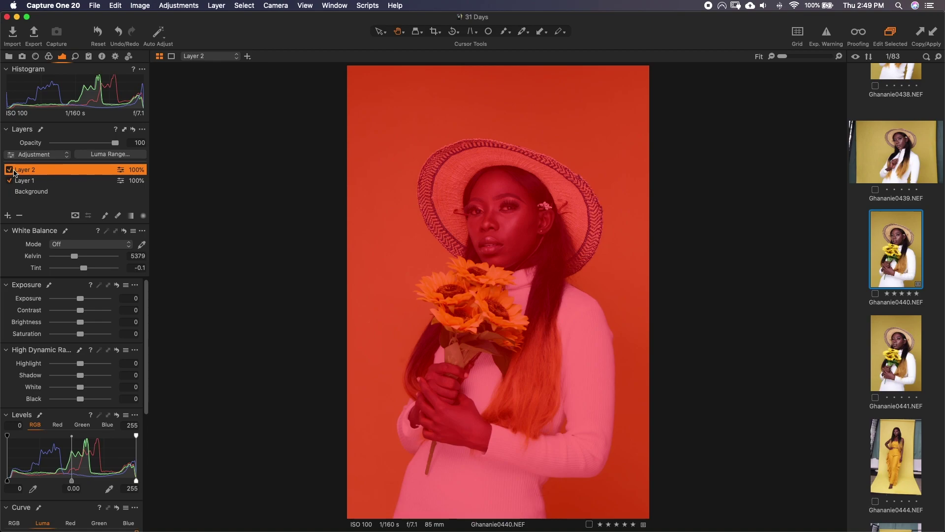
pyautogui.click(10, 170)
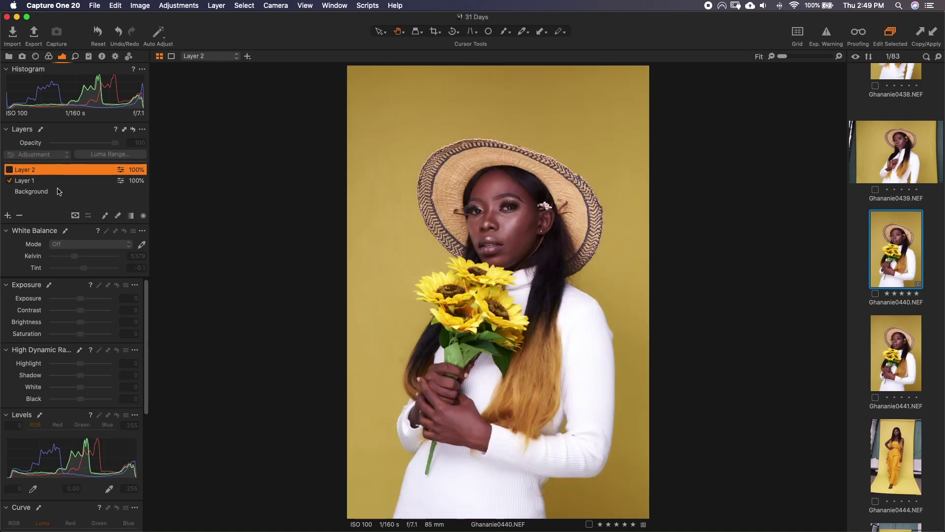
# - Delete both added layers so only the background remains
pyautogui.doubleClick(30, 170)
pyautogui.press('BackSpace')
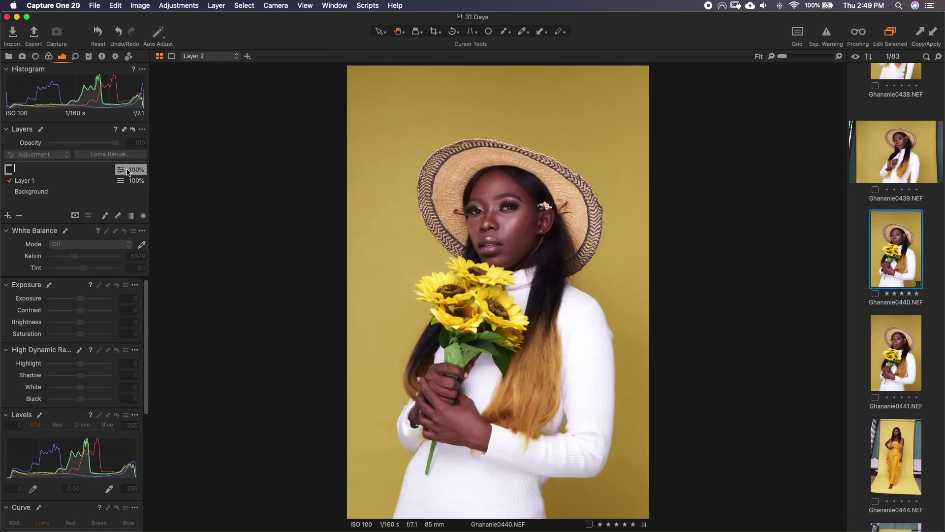
pyautogui.press('Return')
pyautogui.press('BackSpace')
pyautogui.press('BackSpace')
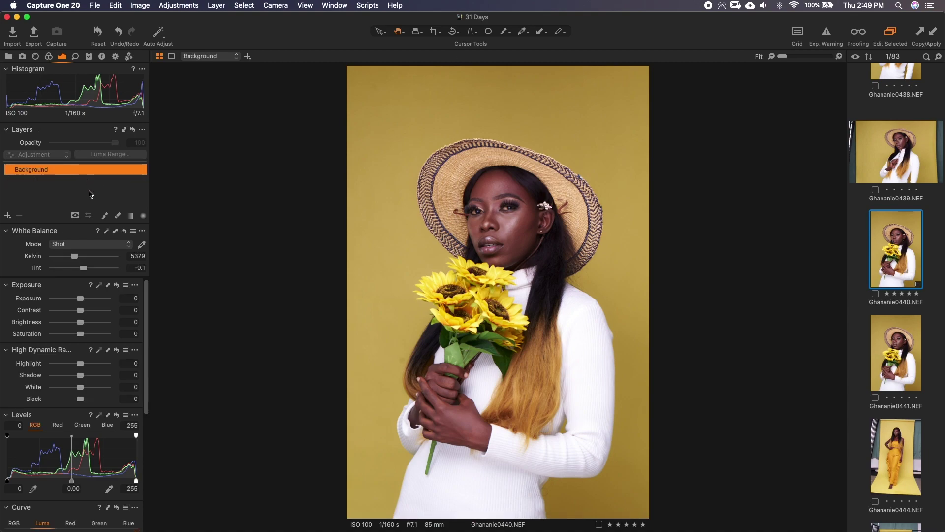
# - Create an empty layer named Flowers with its mask brushed over the sunflower blooms
pyautogui.click(8, 215)
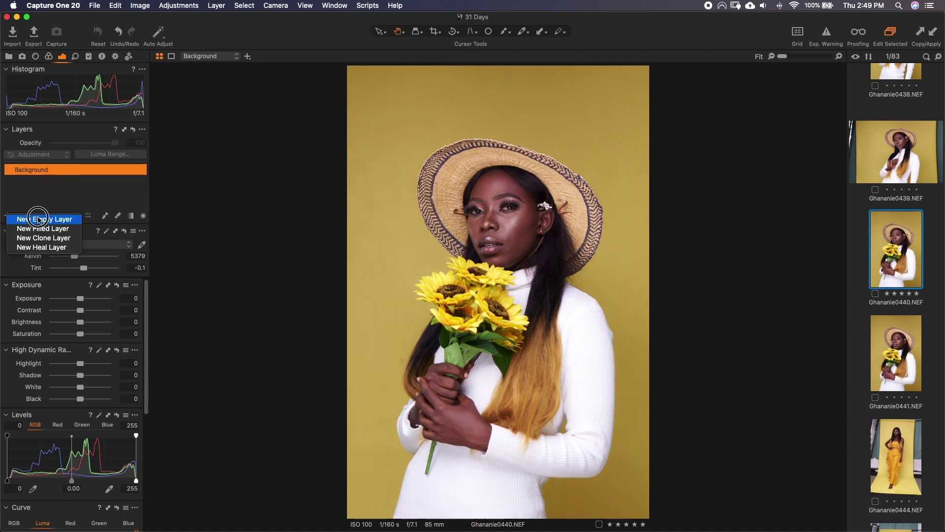
pyautogui.click(55, 219)
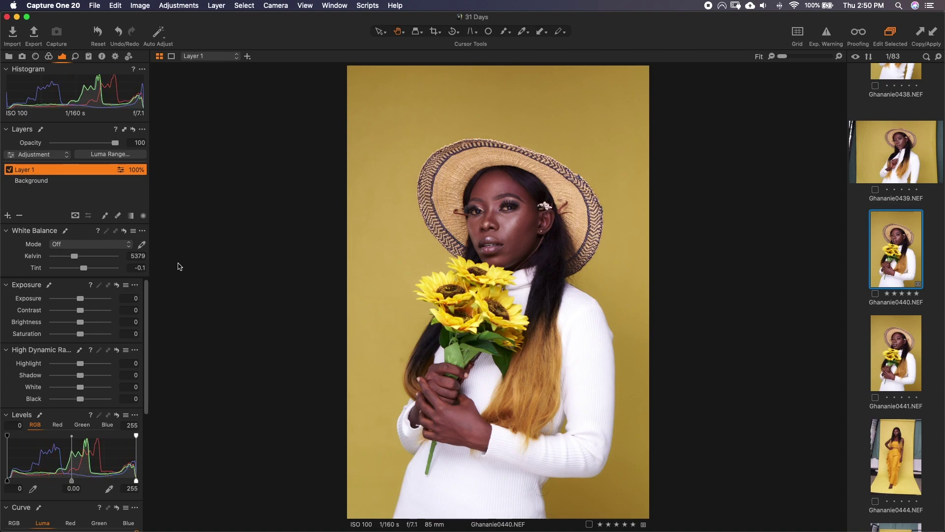
pyautogui.click(105, 217)
pyautogui.rightClick(395, 245)
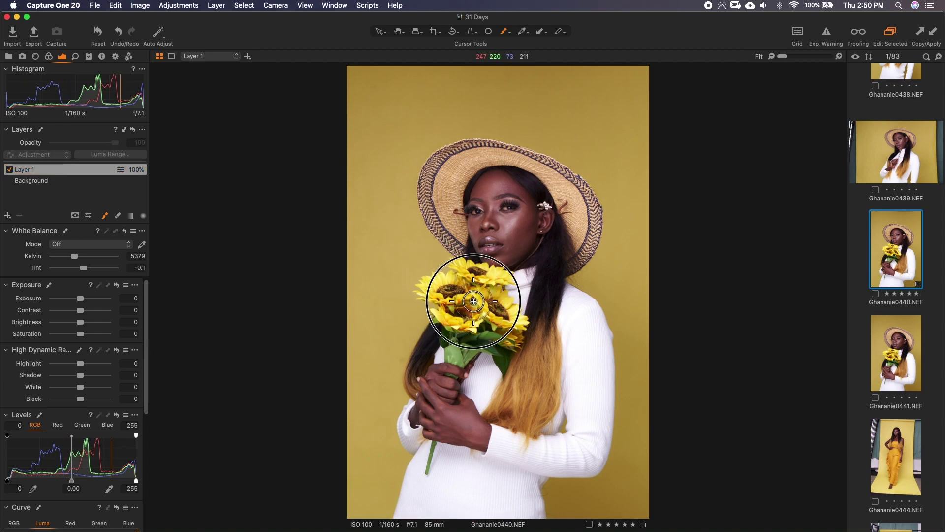
pyautogui.moveTo(477, 313)
pyautogui.mouseDown()
pyautogui.moveTo(483, 290)
pyautogui.moveTo(457, 284)
pyautogui.moveTo(456, 264)
pyautogui.moveTo(493, 275)
pyautogui.moveTo(443, 320)
pyautogui.mouseUp()
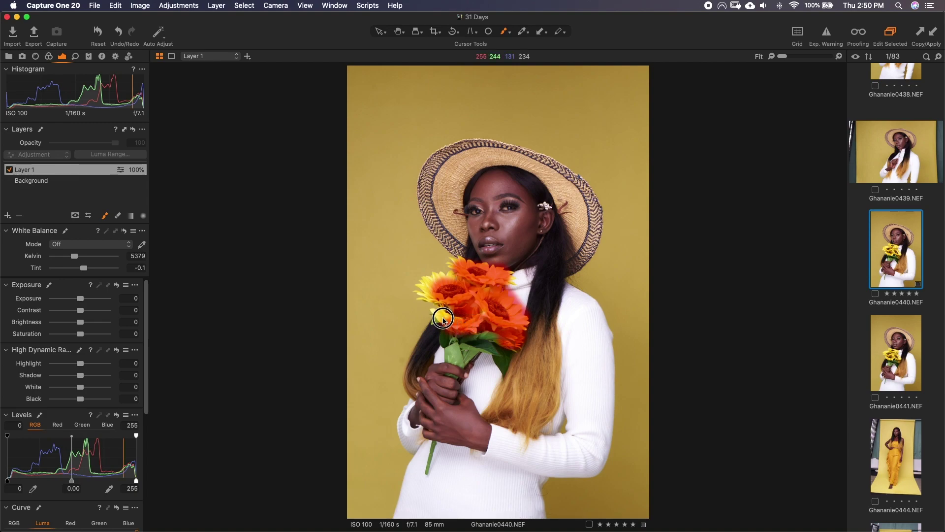
pyautogui.moveTo(419, 289); pyautogui.dragTo(454, 266)
pyautogui.moveTo(512, 279)
pyautogui.mouseDown()
pyautogui.moveTo(476, 291)
pyautogui.moveTo(491, 301)
pyautogui.moveTo(483, 317)
pyautogui.moveTo(433, 300)
pyautogui.moveTo(451, 305)
pyautogui.moveTo(428, 283)
pyautogui.moveTo(494, 312)
pyautogui.moveTo(471, 309)
pyautogui.mouseUp()
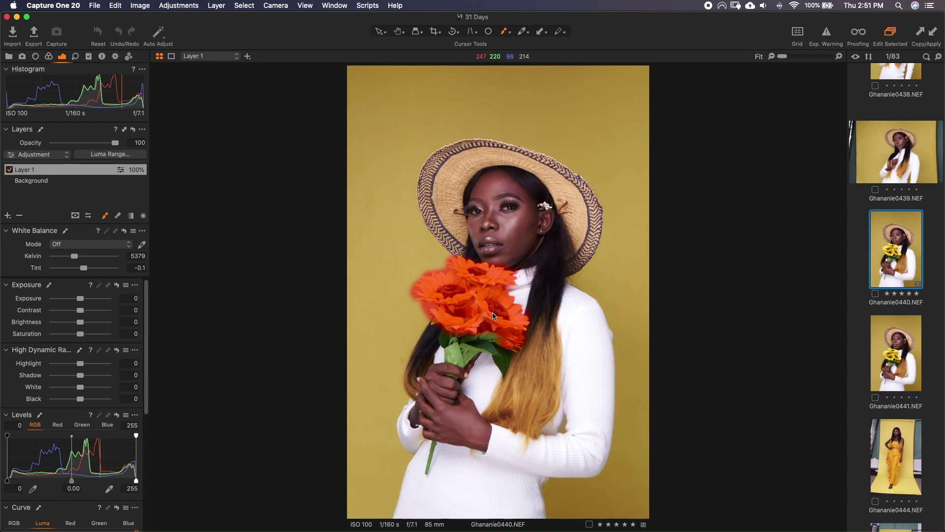
pyautogui.press('m')
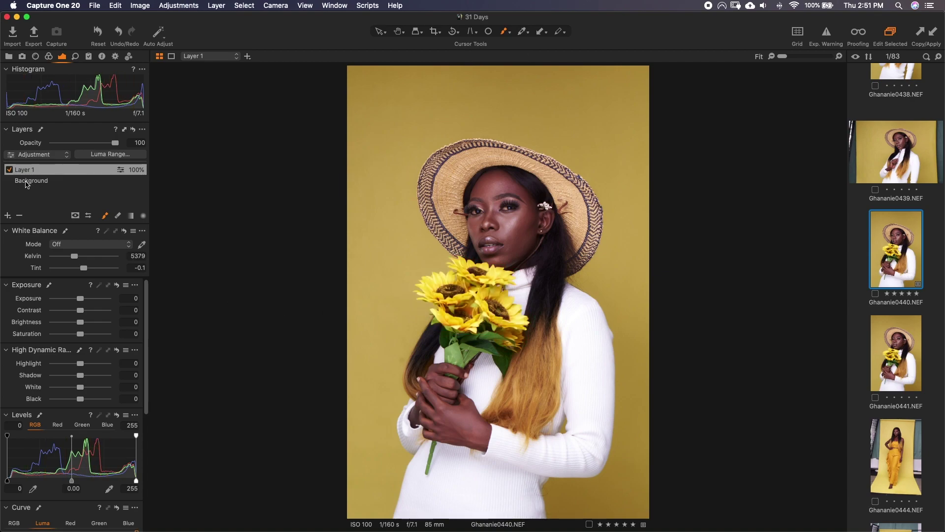
pyautogui.doubleClick(31, 173)
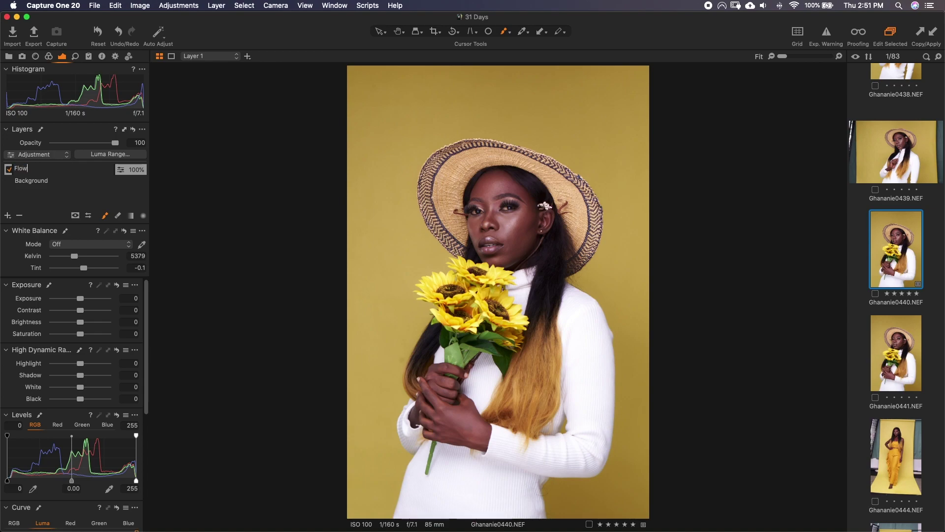
pyautogui.press('Return')
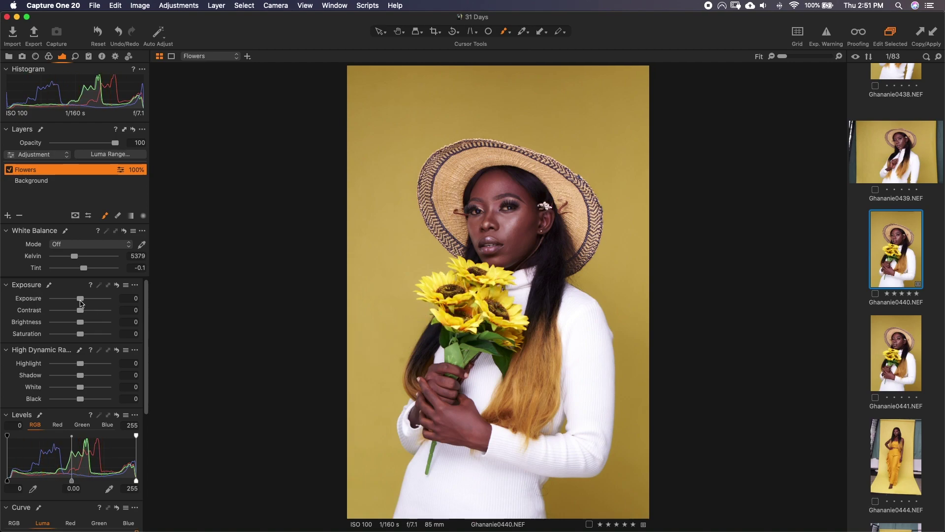
# - On the Flowers layer, set High Dynamic Range Highlight and Shadow to -100, White to -27 and Black to 16
pyautogui.moveTo(90, 301); pyautogui.dragTo(70, 302)
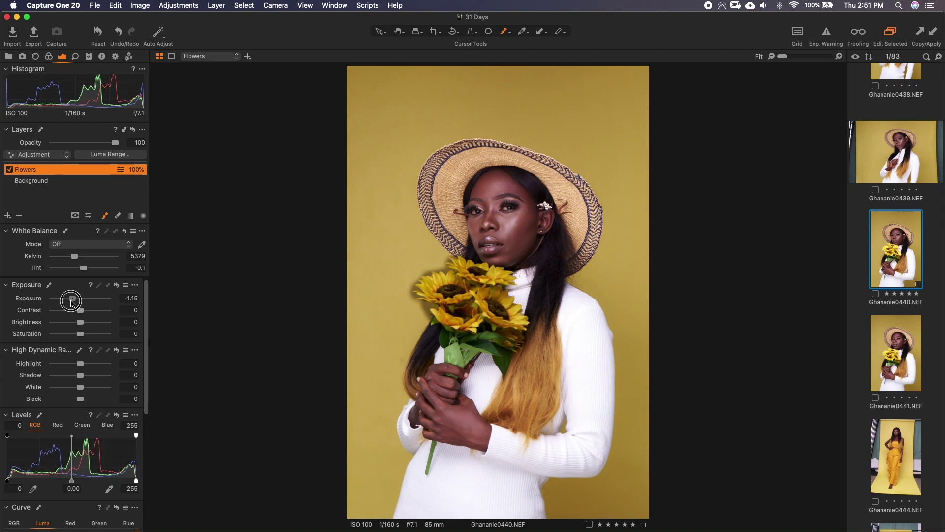
pyautogui.doubleClick(72, 302)
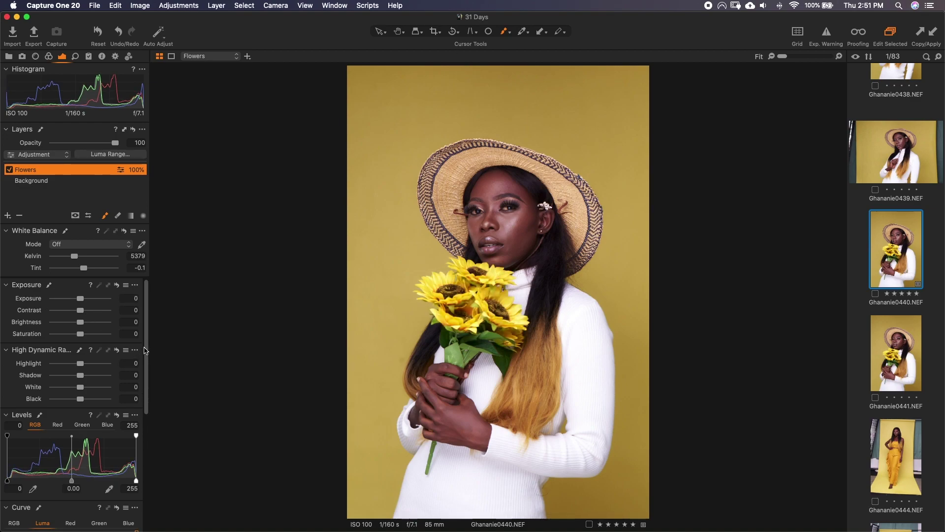
pyautogui.moveTo(66, 364); pyautogui.dragTo(38, 362)
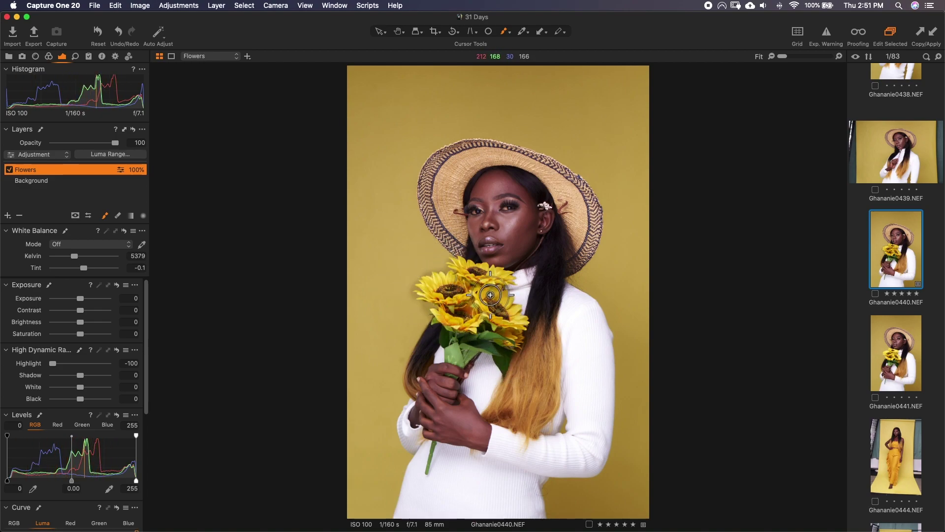
pyautogui.moveTo(79, 376); pyautogui.dragTo(54, 377)
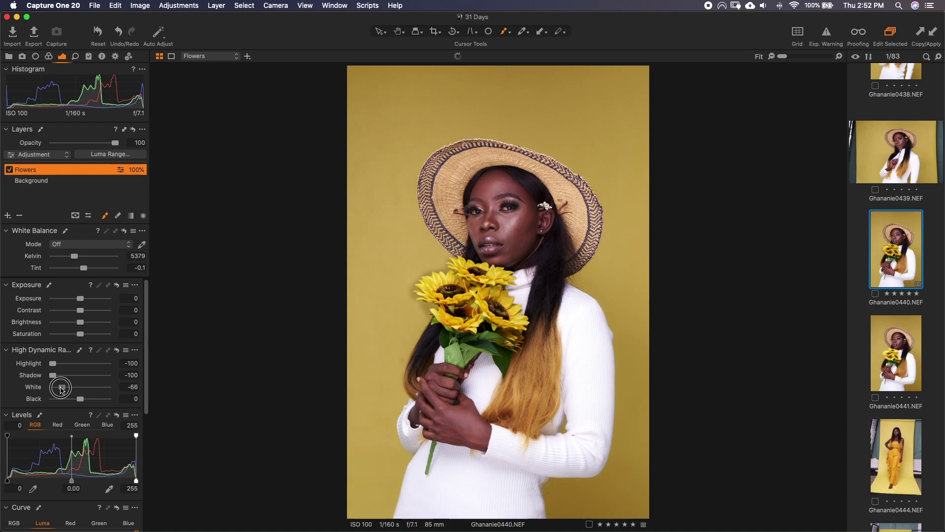
pyautogui.moveTo(76, 389); pyautogui.dragTo(114, 399)
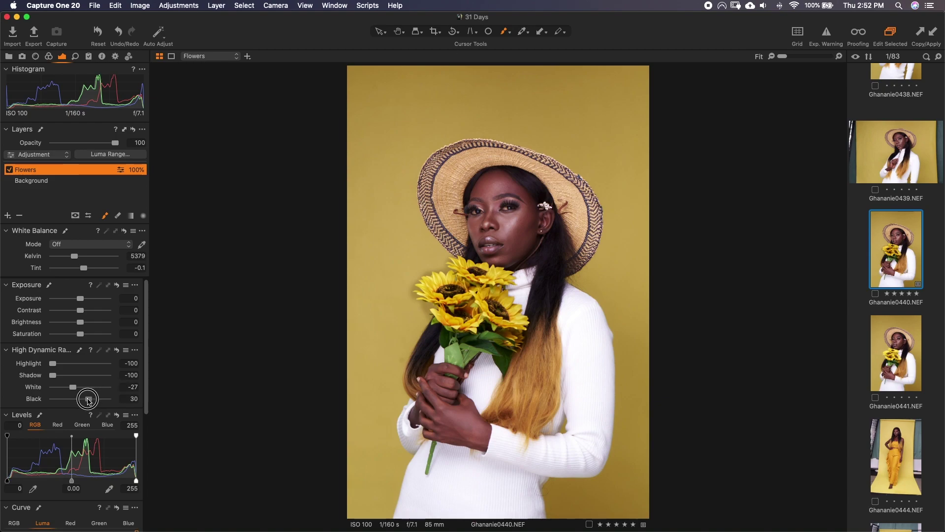
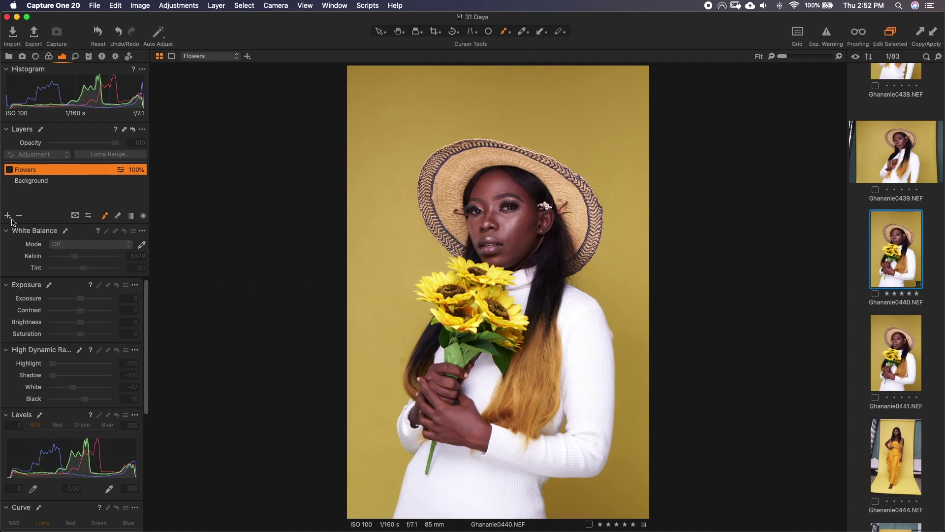
# - Add a filled layer above Flowers and erase its mask over the straw hat
pyautogui.click(11, 217)
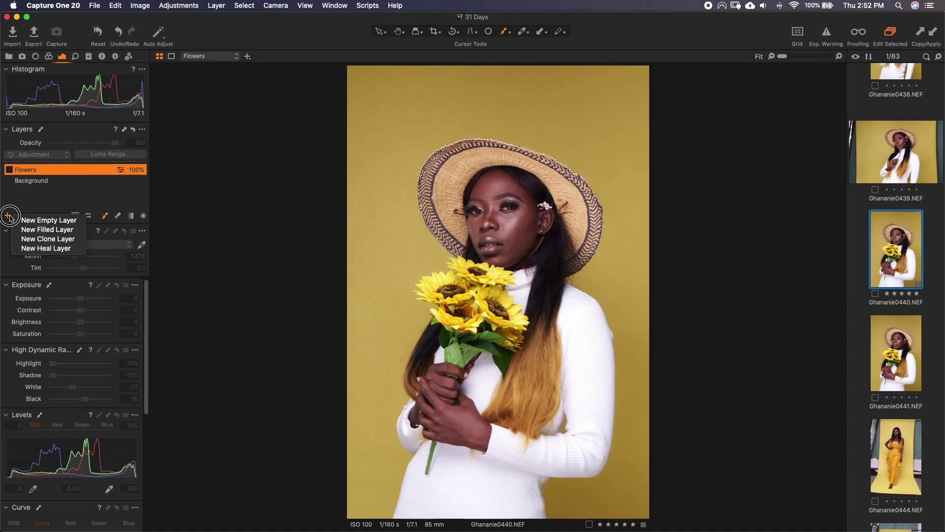
pyautogui.click(49, 228)
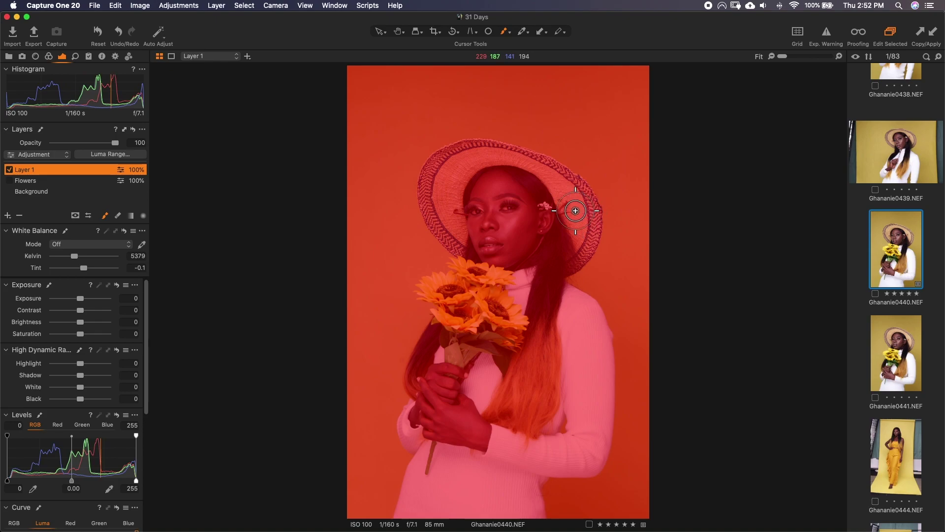
pyautogui.press('e')
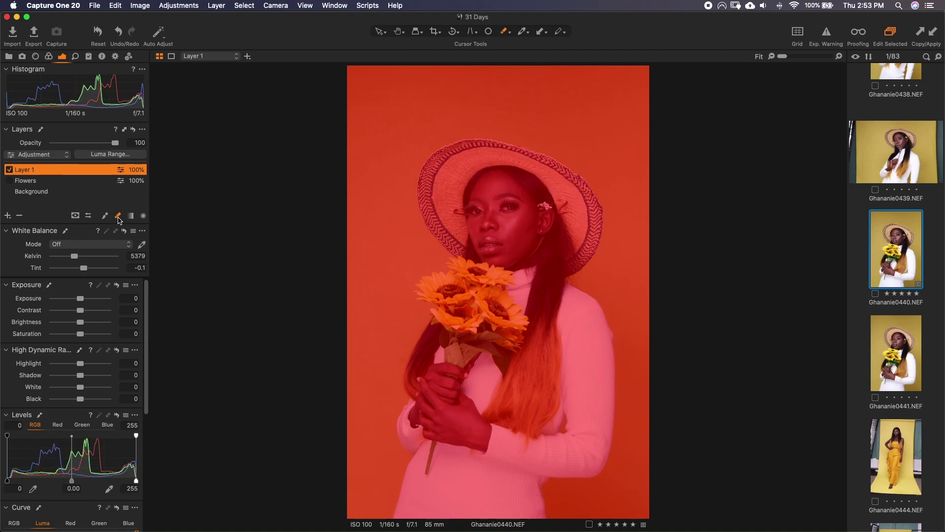
pyautogui.moveTo(485, 148)
pyautogui.mouseDown()
pyautogui.moveTo(440, 166)
pyautogui.moveTo(432, 187)
pyautogui.moveTo(463, 244)
pyautogui.moveTo(451, 205)
pyautogui.moveTo(463, 171)
pyautogui.moveTo(451, 196)
pyautogui.moveTo(449, 174)
pyautogui.moveTo(497, 153)
pyautogui.moveTo(516, 158)
pyautogui.moveTo(485, 150)
pyautogui.moveTo(446, 159)
pyautogui.moveTo(427, 180)
pyautogui.moveTo(427, 213)
pyautogui.moveTo(442, 237)
pyautogui.moveTo(463, 251)
pyautogui.moveTo(467, 236)
pyautogui.moveTo(433, 180)
pyautogui.moveTo(429, 195)
pyautogui.moveTo(427, 178)
pyautogui.moveTo(435, 162)
pyautogui.moveTo(475, 153)
pyautogui.moveTo(559, 181)
pyautogui.moveTo(587, 227)
pyautogui.moveTo(554, 181)
pyautogui.moveTo(583, 254)
pyautogui.moveTo(579, 246)
pyautogui.moveTo(592, 235)
pyautogui.moveTo(591, 244)
pyautogui.moveTo(584, 195)
pyautogui.moveTo(537, 163)
pyautogui.moveTo(488, 150)
pyautogui.moveTo(467, 158)
pyautogui.moveTo(485, 160)
pyautogui.moveTo(456, 182)
pyautogui.mouseUp()
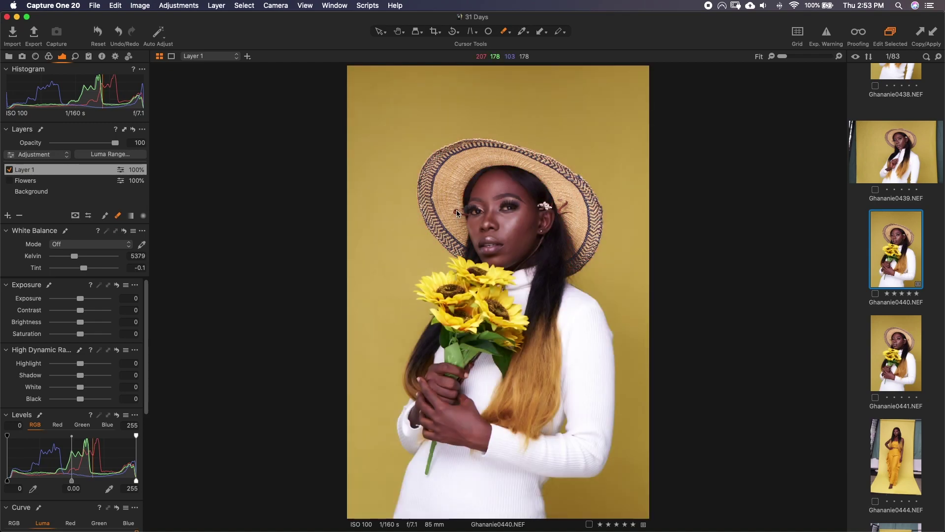
# - Darken the filled layer with Exposure -0.6 and Highlight -42, and reduce its opacity to 51
pyautogui.moveTo(80, 299)
pyautogui.mouseDown()
pyautogui.moveTo(65, 301)
pyautogui.moveTo(114, 303)
pyautogui.moveTo(70, 303)
pyautogui.mouseUp()
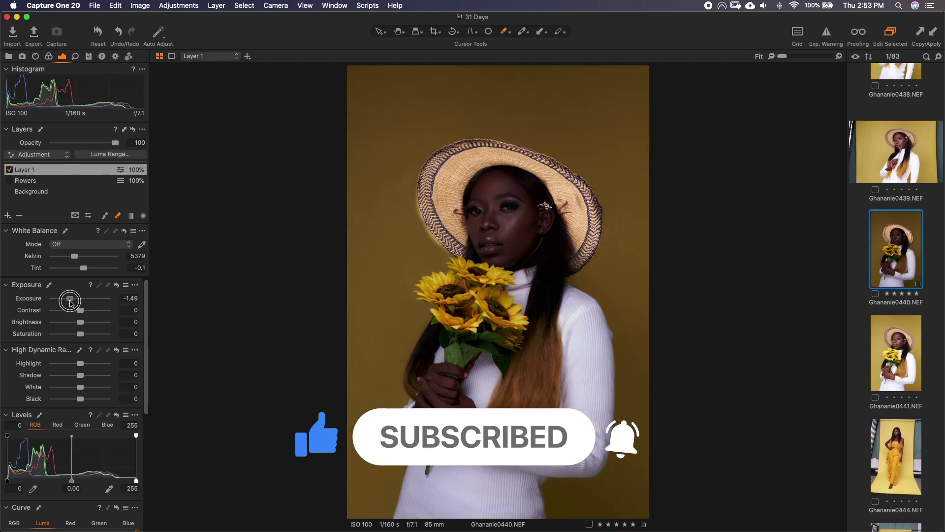
pyautogui.moveTo(70, 302); pyautogui.dragTo(77, 302)
pyautogui.moveTo(82, 364)
pyautogui.mouseDown()
pyautogui.moveTo(44, 366)
pyautogui.moveTo(110, 359)
pyautogui.moveTo(69, 365)
pyautogui.mouseUp()
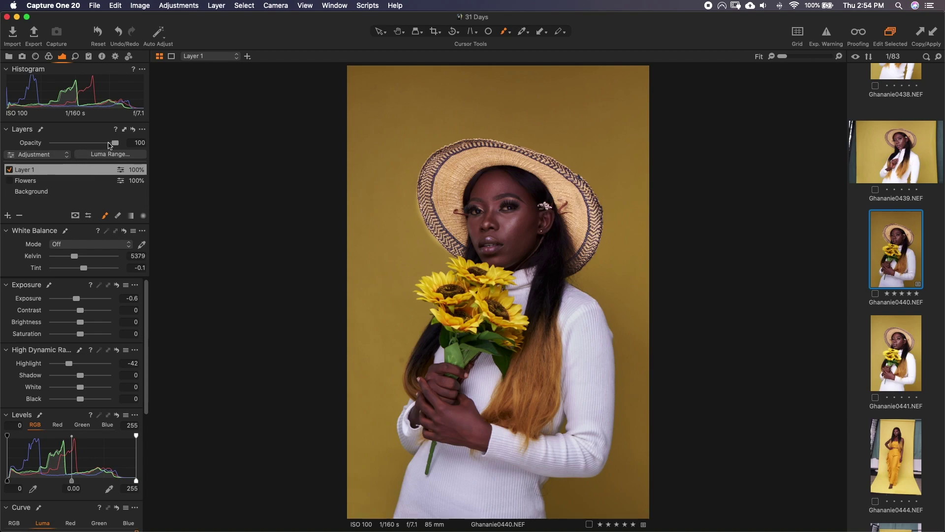
pyautogui.moveTo(116, 143); pyautogui.dragTo(74, 153)
# - Turn the Flowers layer back on and rename the filled layer above it as everything
pyautogui.click(9, 169)
pyautogui.click(9, 181)
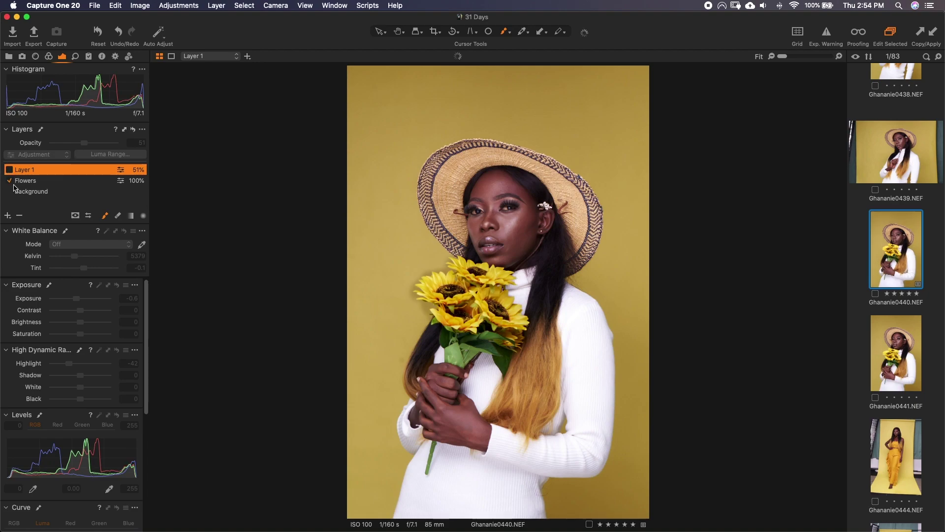
pyautogui.click(9, 170)
pyautogui.doubleClick(73, 170)
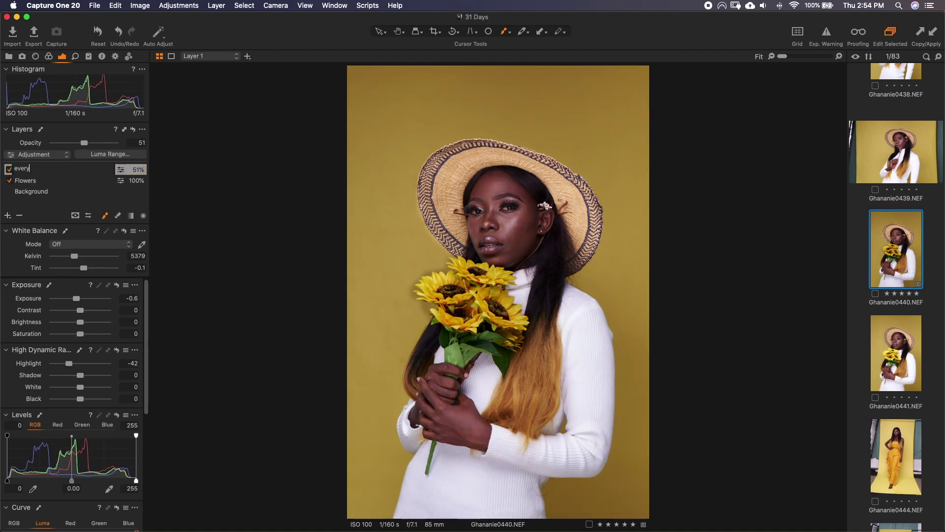
pyautogui.write('everything')
pyautogui.press('Return')
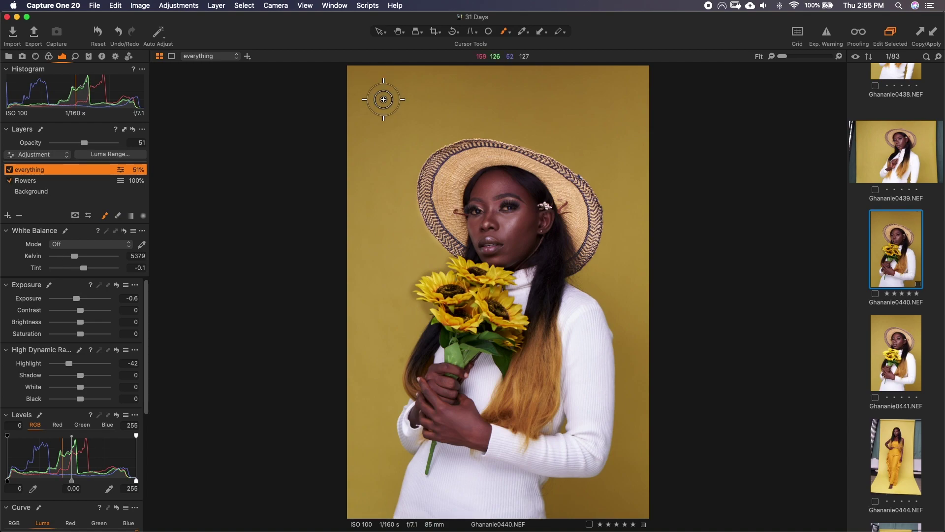
# - Review the adjustments stored on the Background, Flowers and everything layers in turn
pyautogui.click(34, 192)
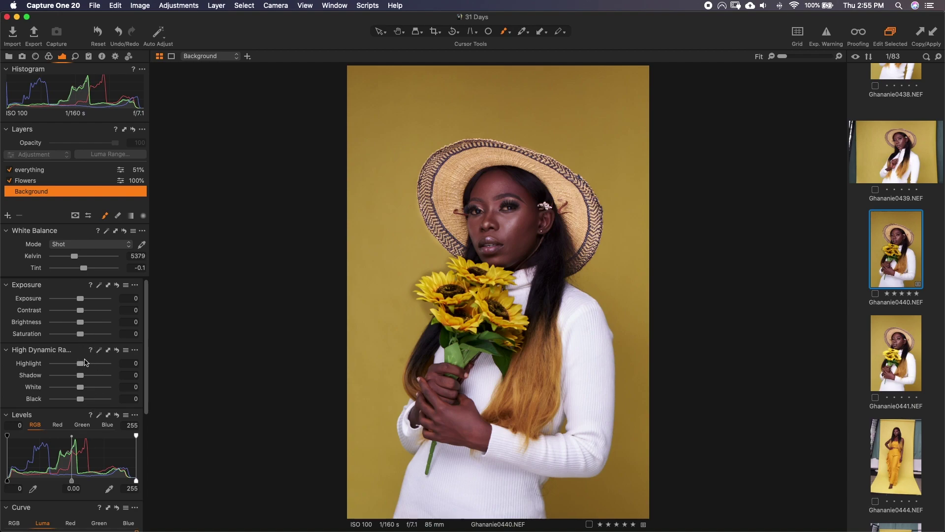
pyautogui.click(32, 182)
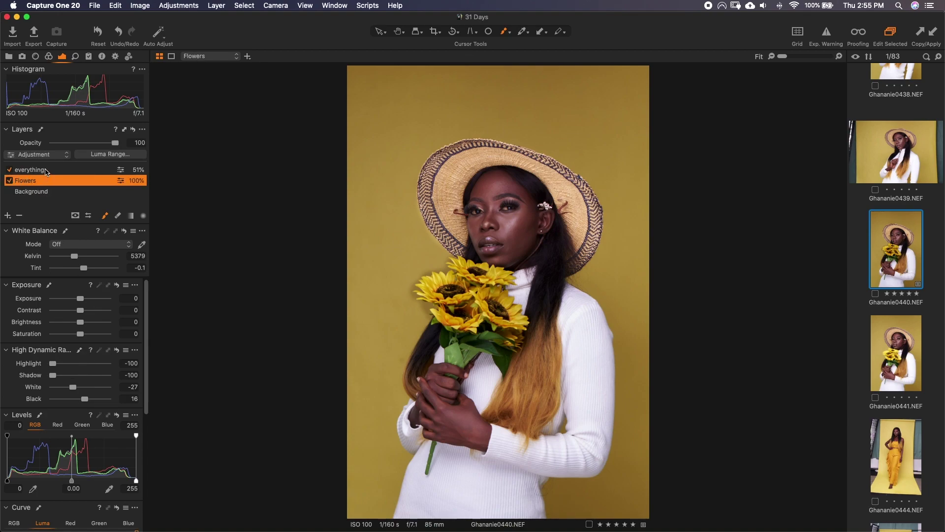
pyautogui.click(48, 170)
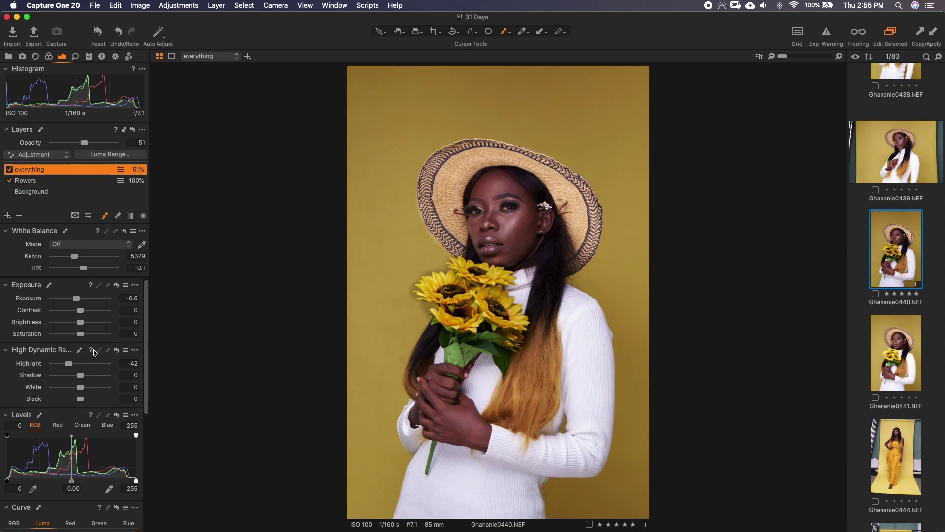